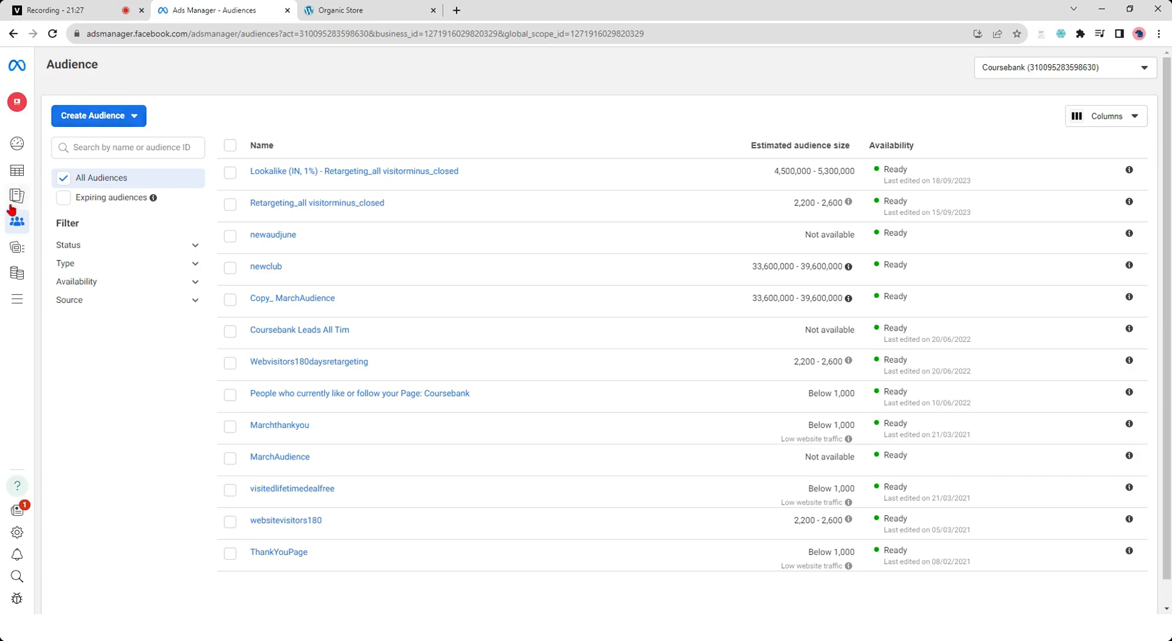
click(124, 119)
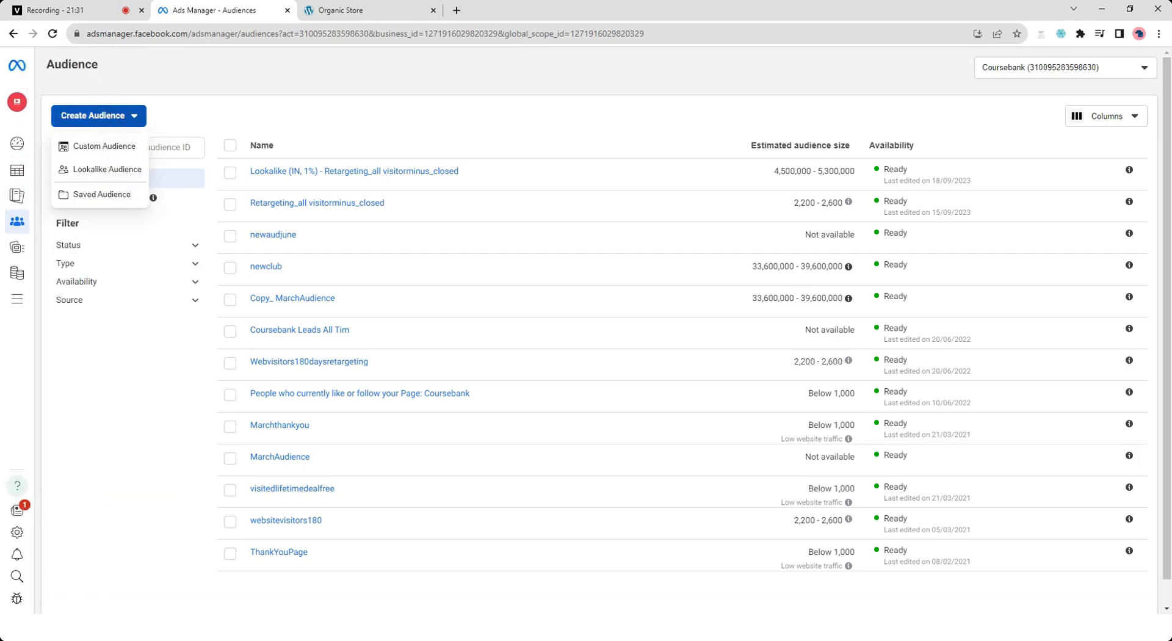
click(19, 305)
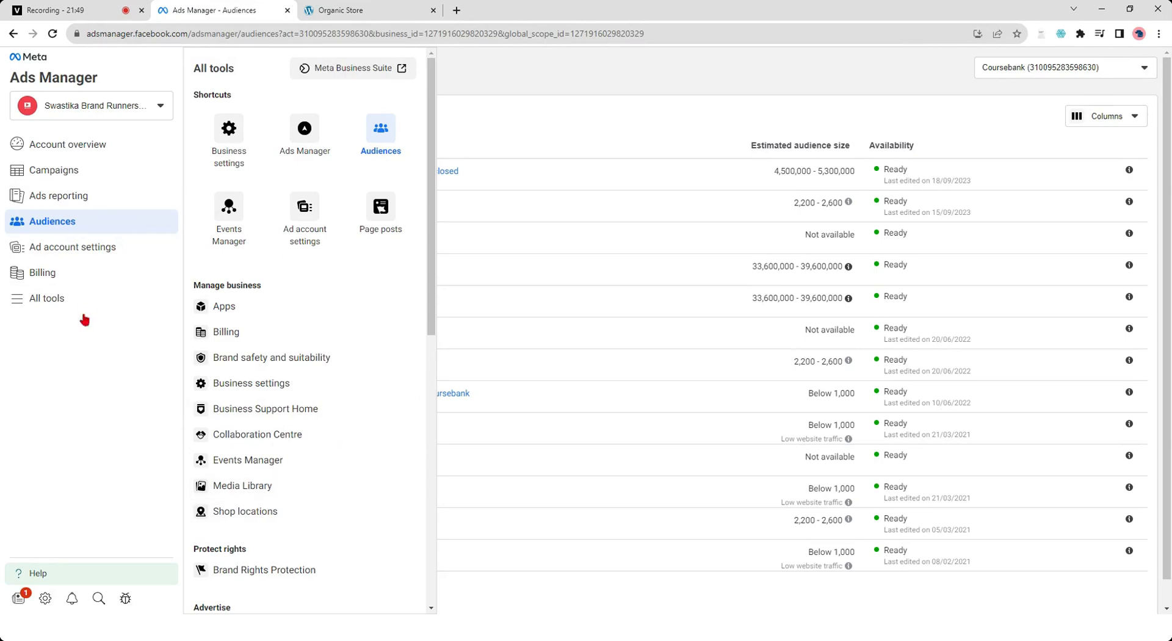
click(528, 87)
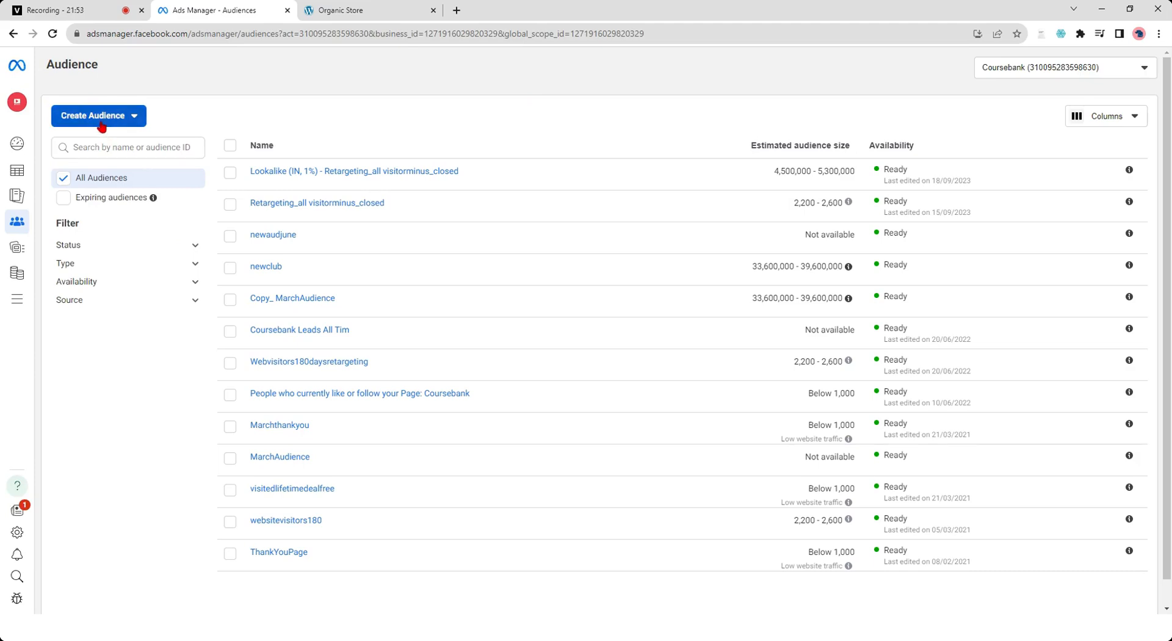
Step: Start a new custom audience with Website as its source and set its retention to 180 days
click(129, 119)
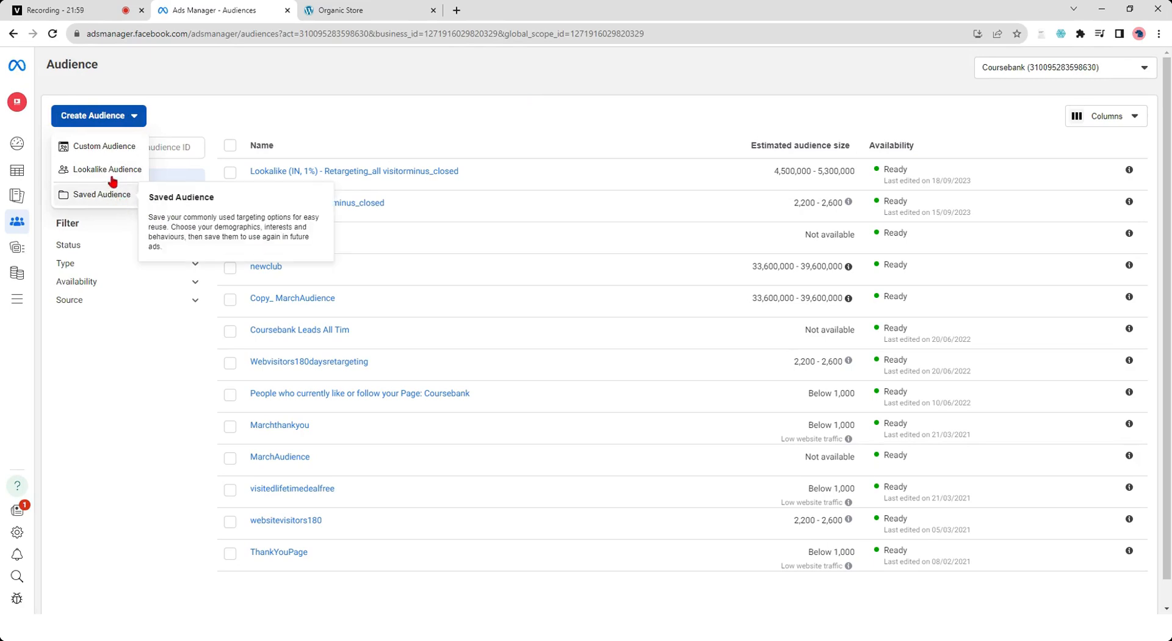
click(92, 147)
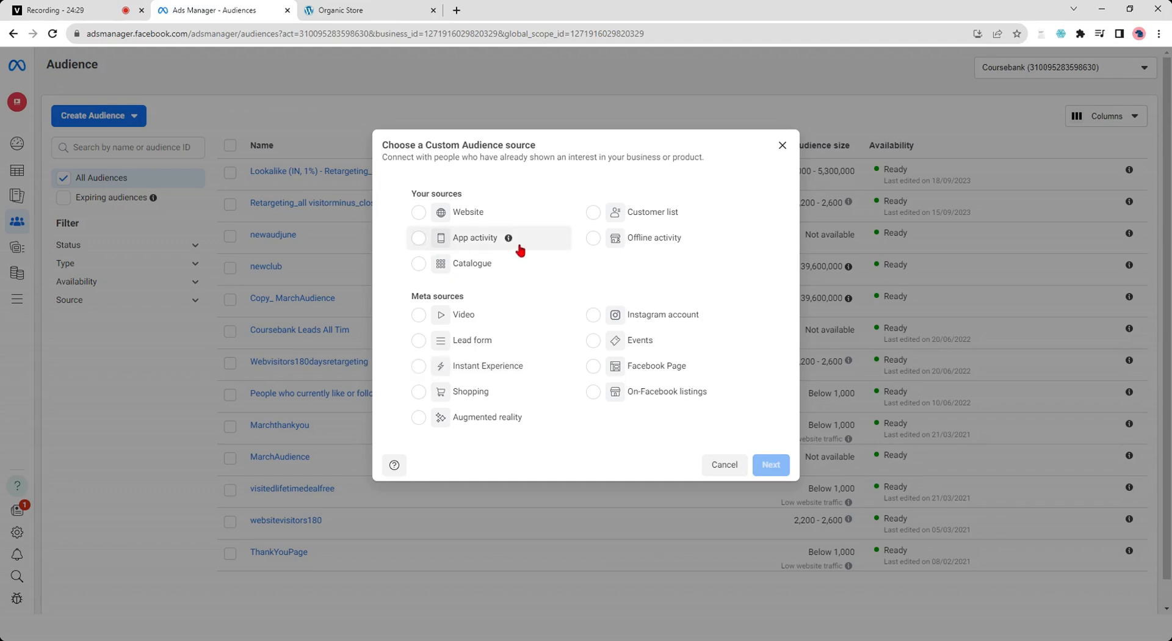
mouse_move(510, 244)
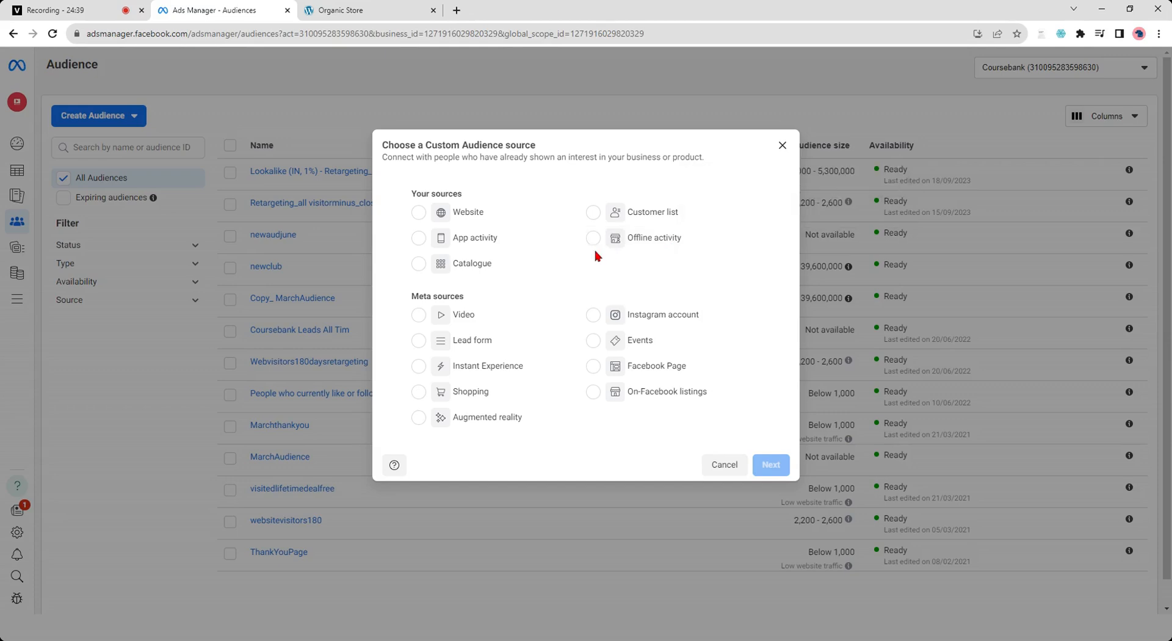
mouse_move(691, 246)
click(419, 214)
click(761, 469)
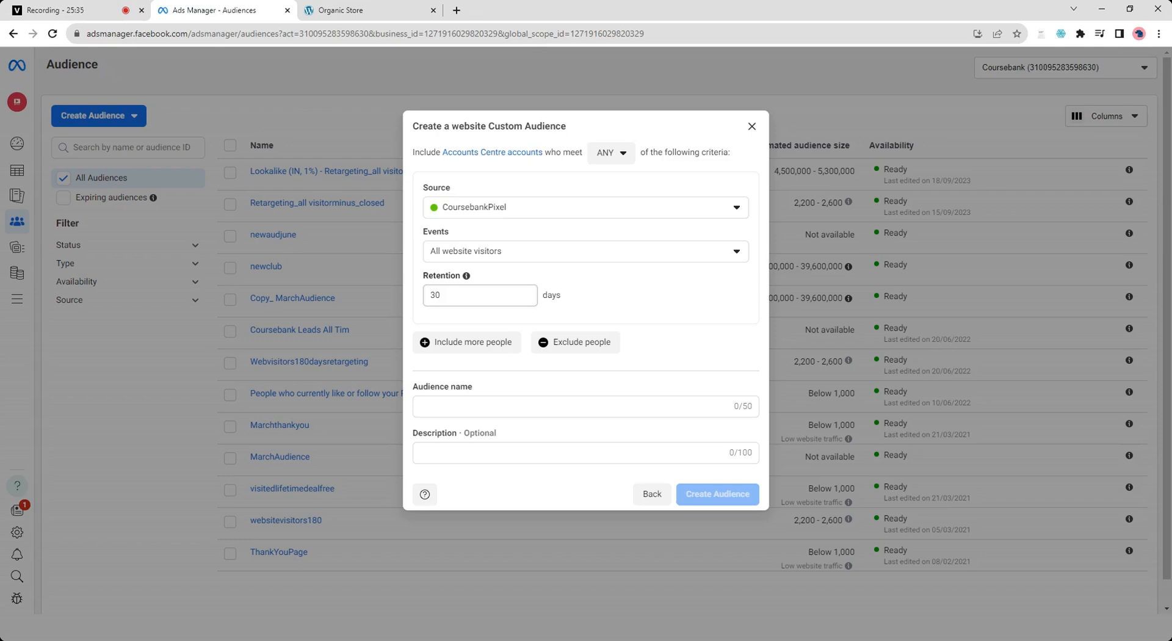
key(Tab)
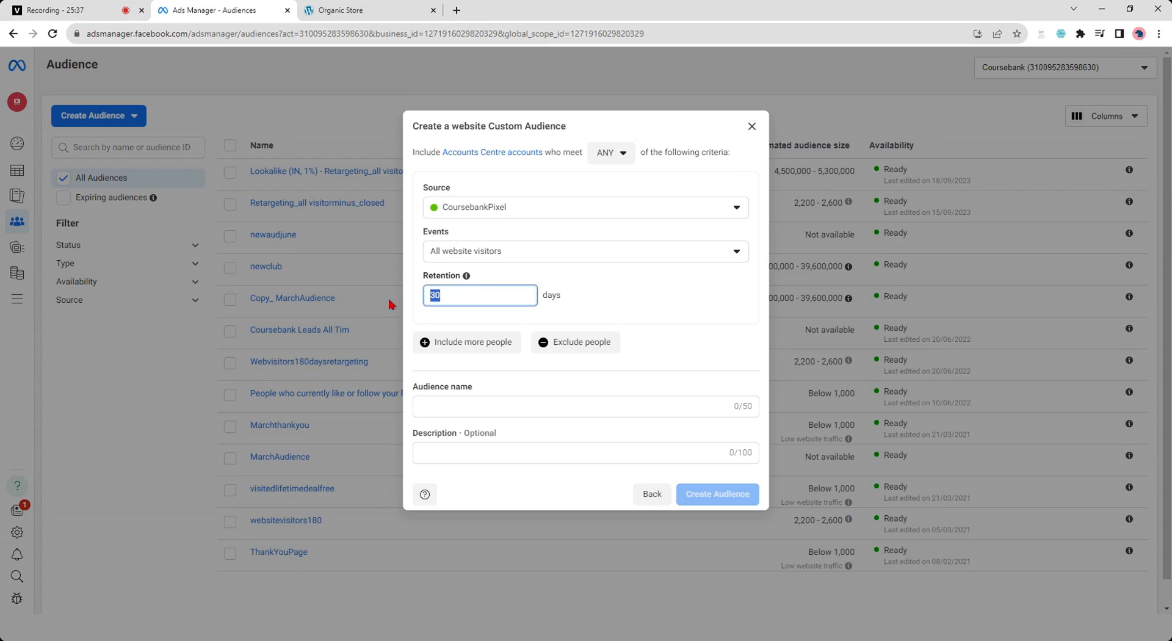
text(180)
Step: Try a second inclusion rule on CoursebankPixel for people who visited specific web pages, and remove it
click(450, 354)
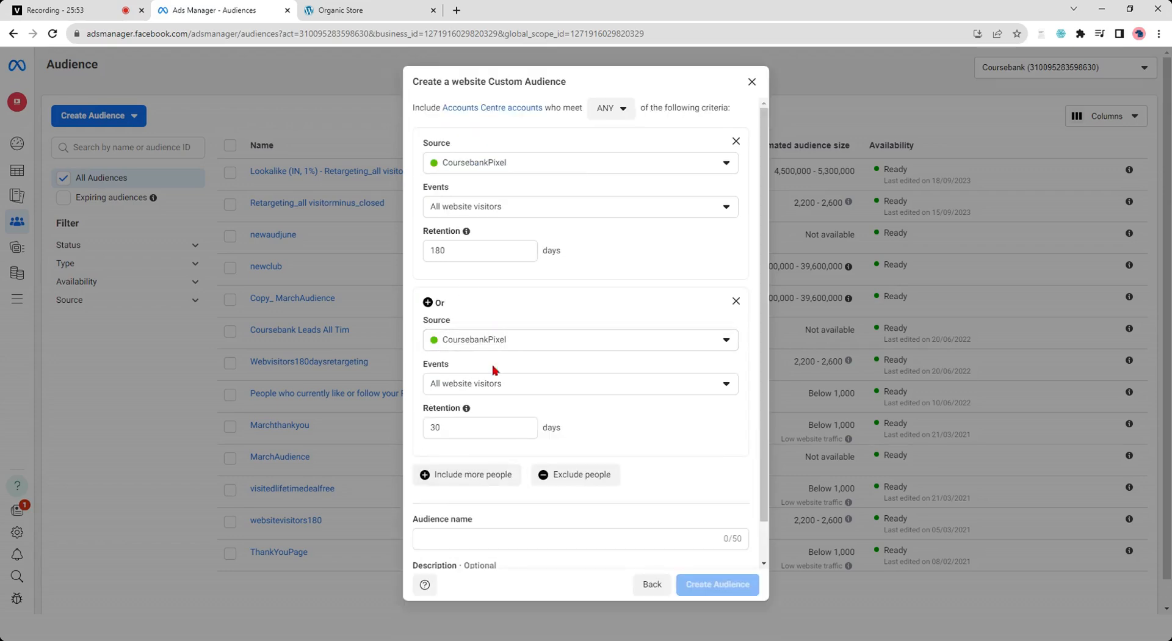
click(487, 341)
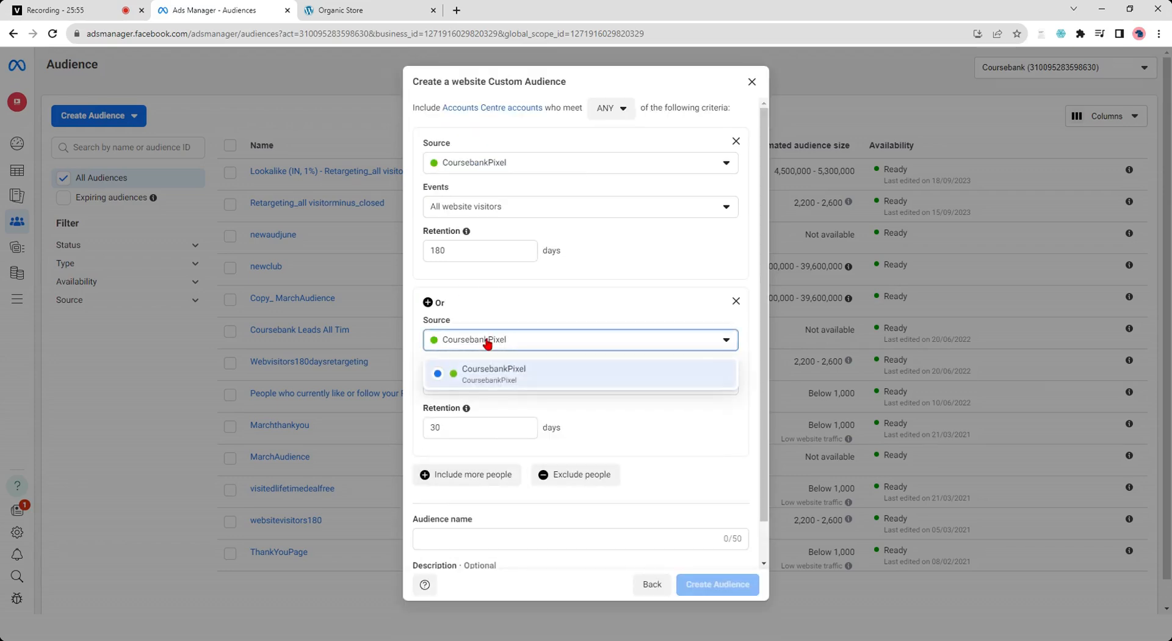
click(537, 369)
click(513, 387)
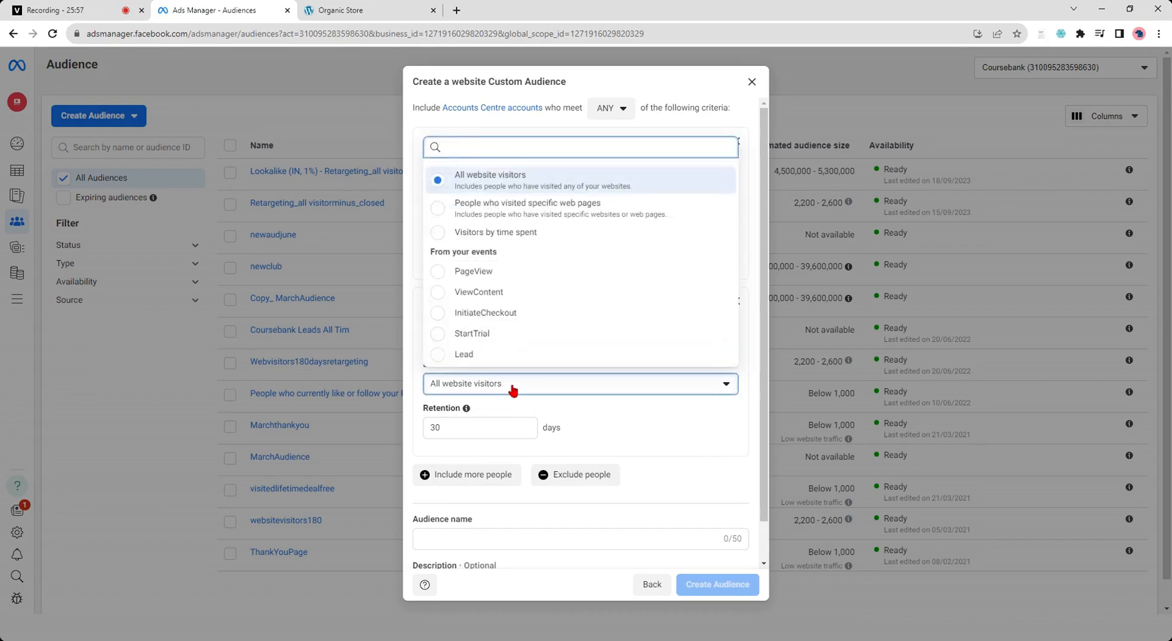
click(512, 389)
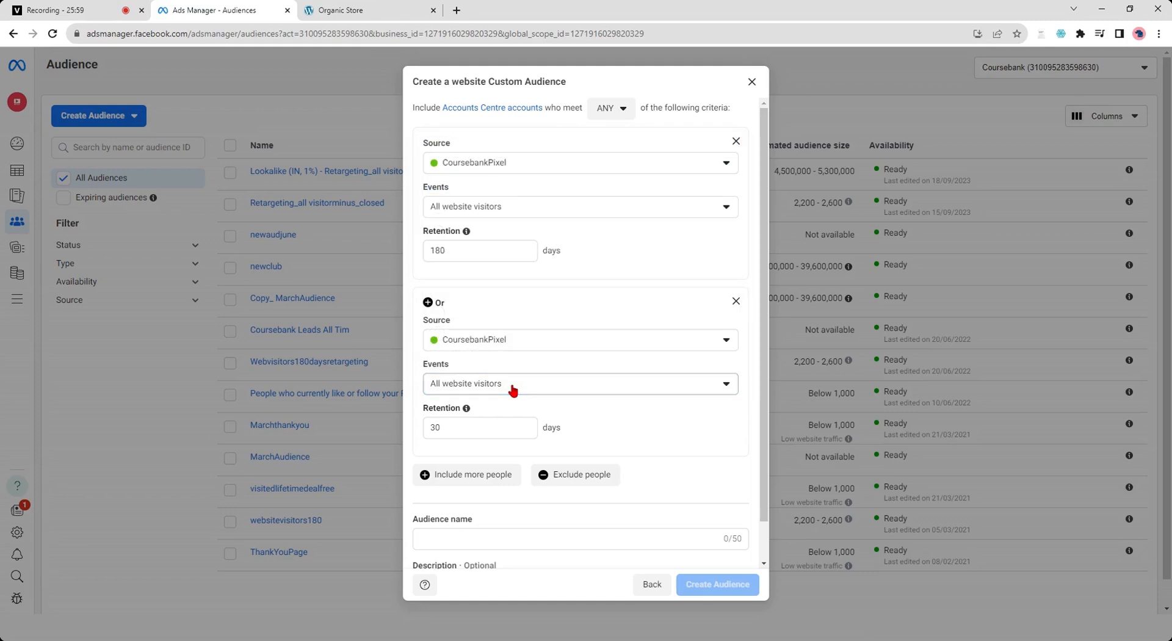
click(512, 389)
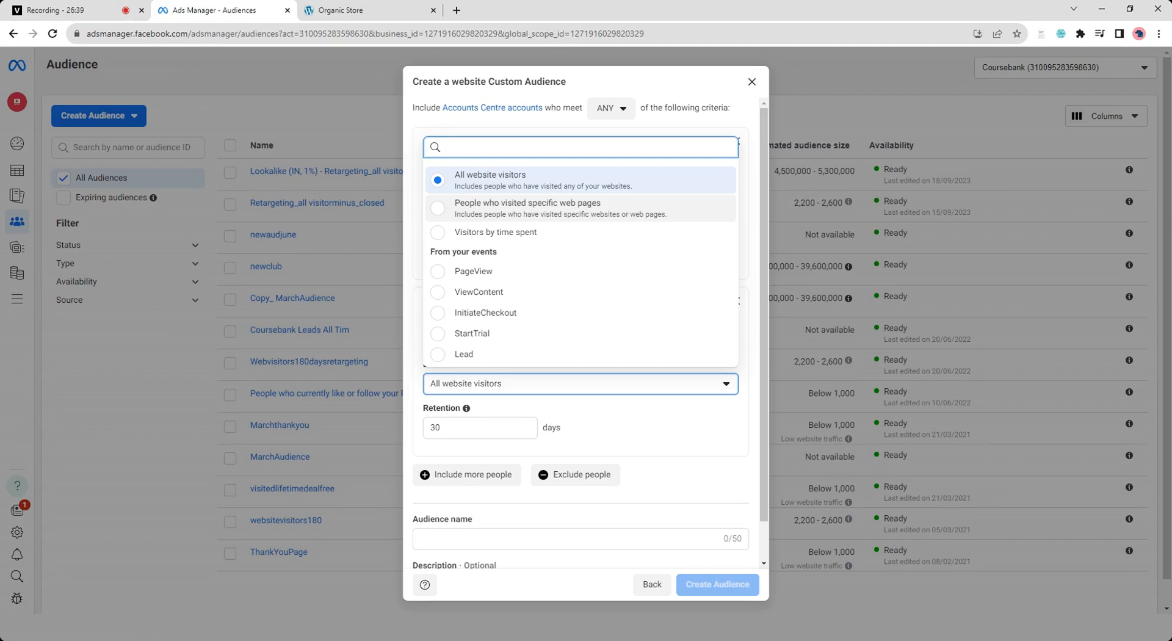
click(509, 212)
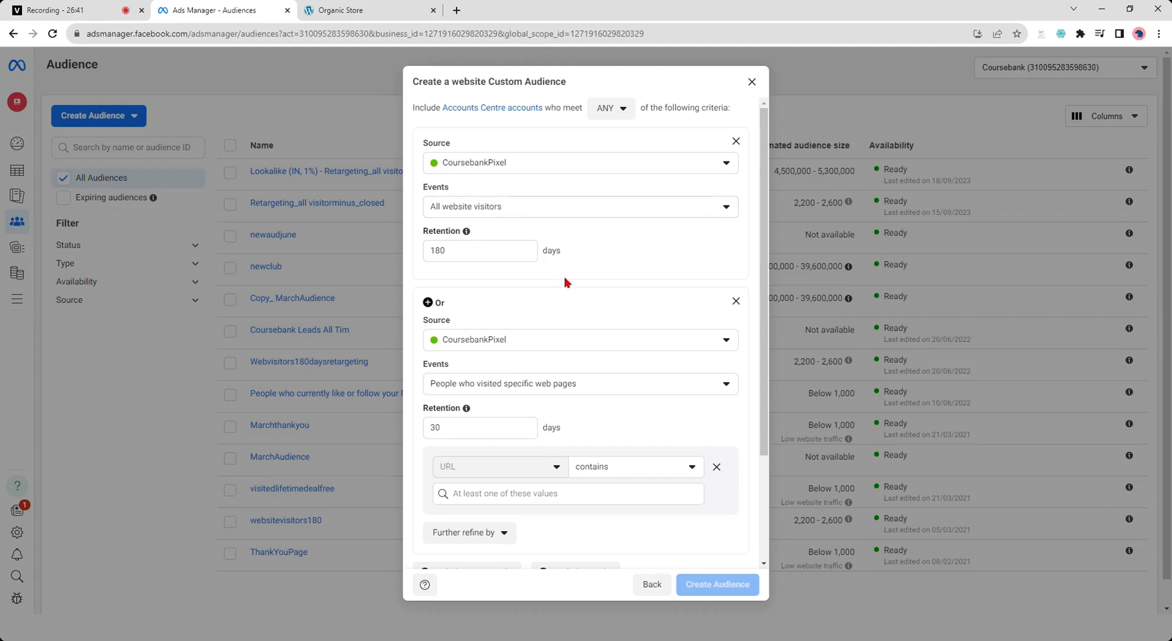
click(735, 301)
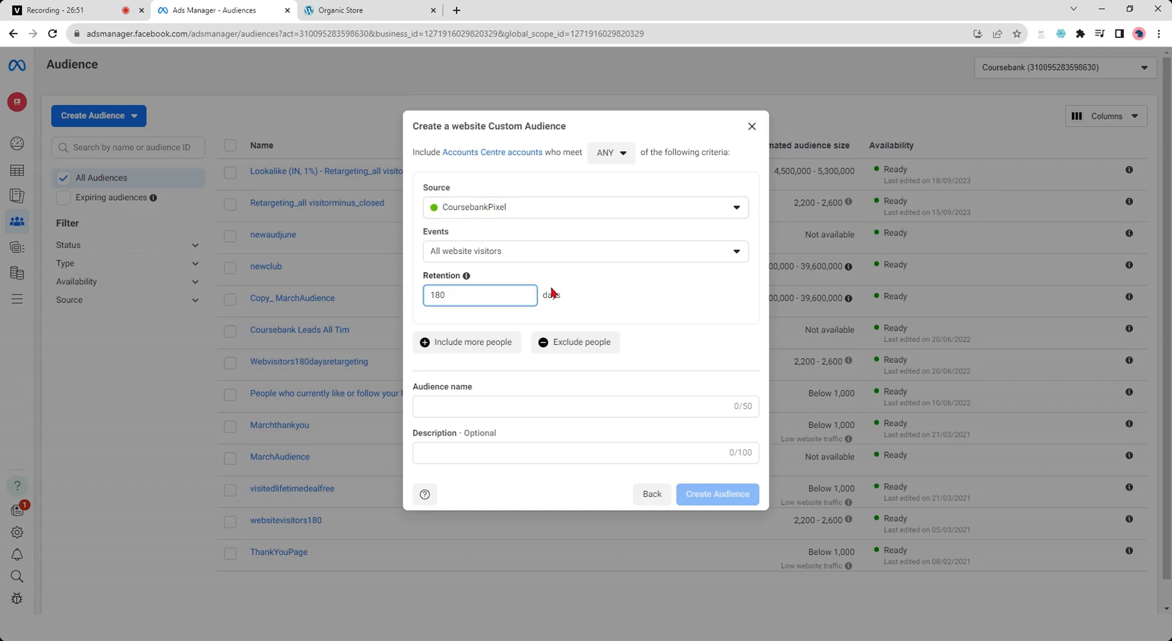
Step: Add another inclusion rule and keep the first rule's event on all website visitors
click(469, 344)
click(521, 214)
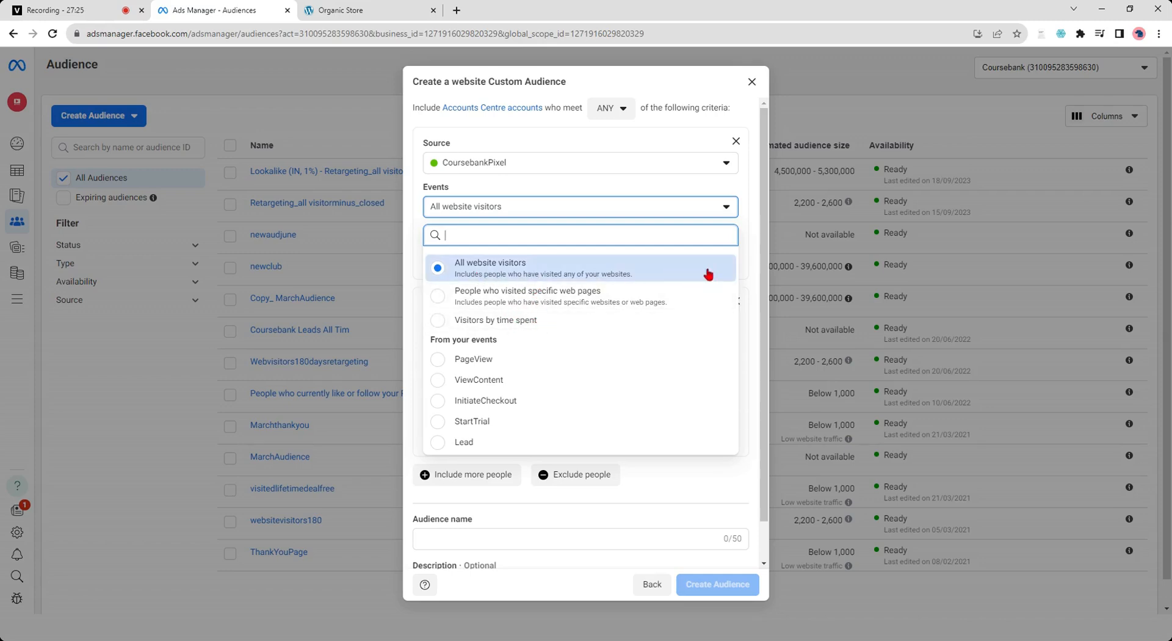
click(756, 275)
Step: Add an exclusion rule for people who visited specific web pages, with a retention of 180 days
scroll(724, 431, down, 1)
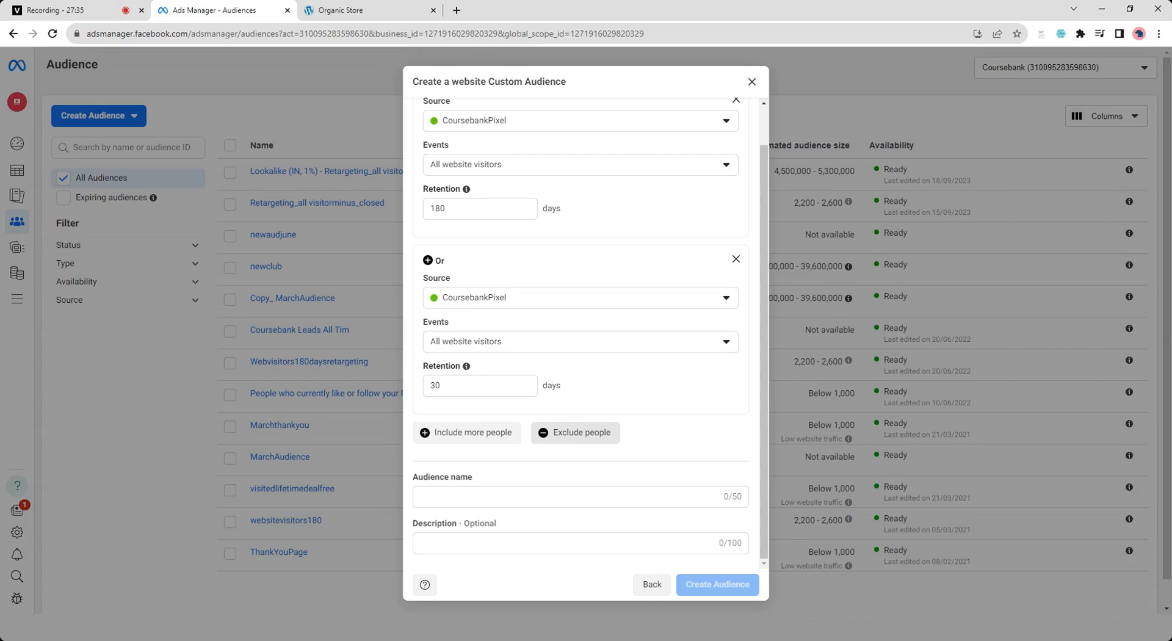
click(581, 437)
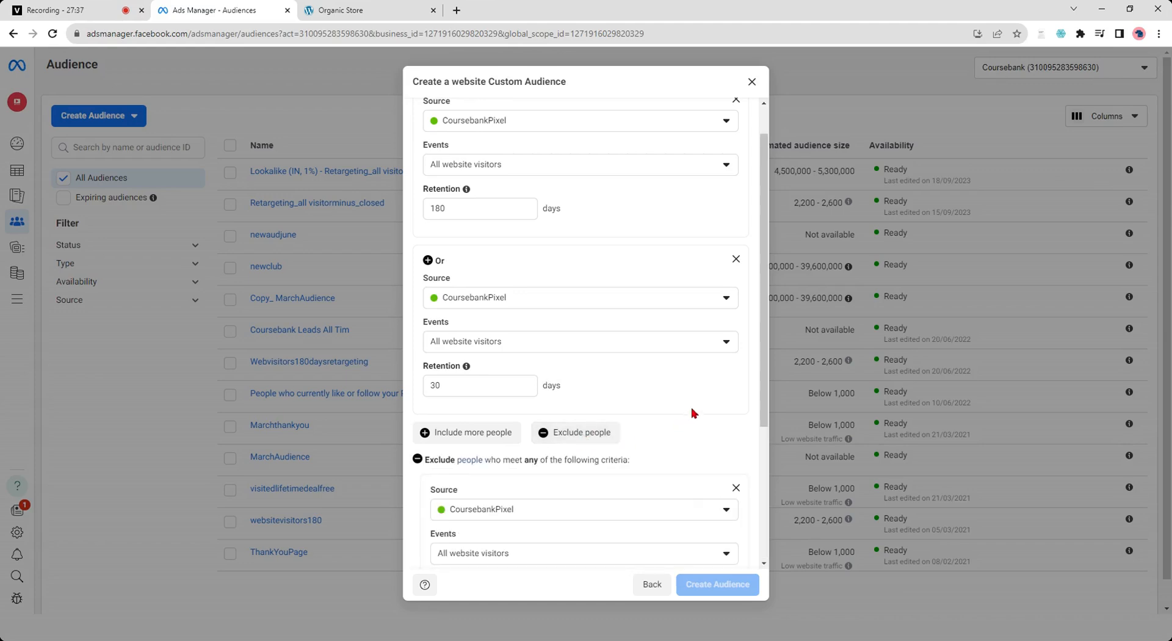
scroll(694, 412, down, 3)
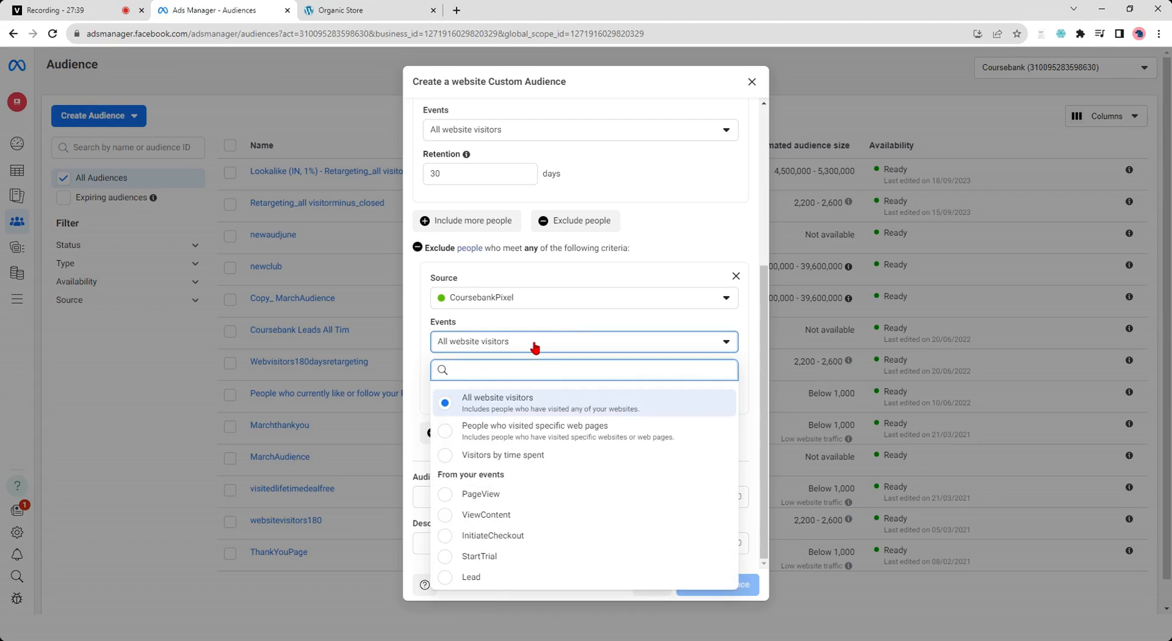
click(528, 434)
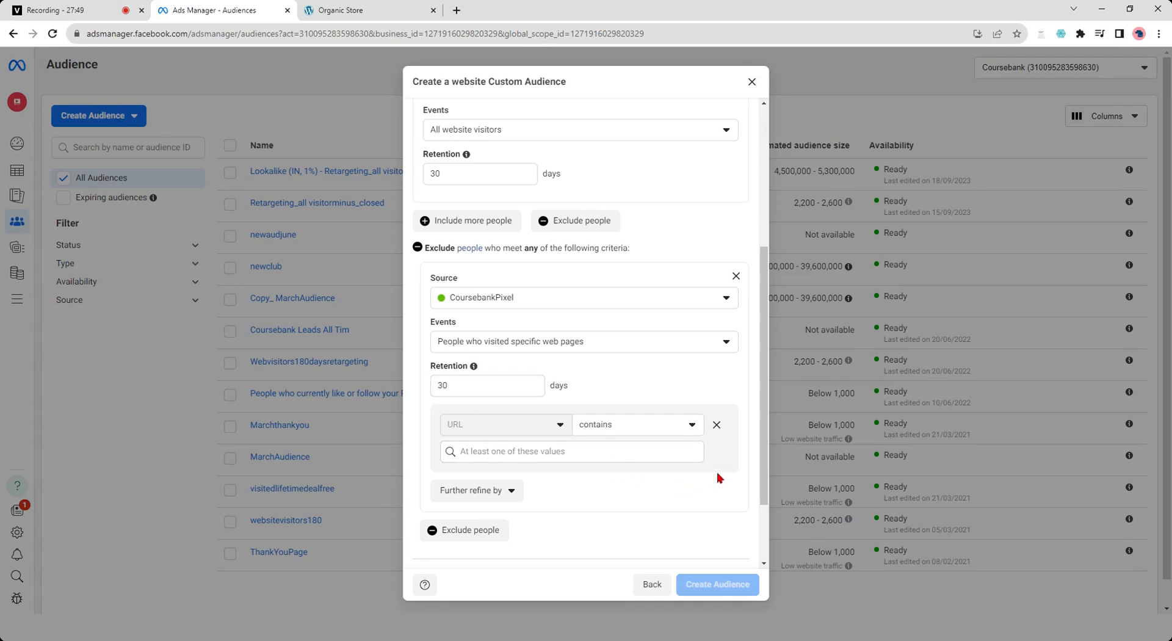
scroll(726, 476, down, 2)
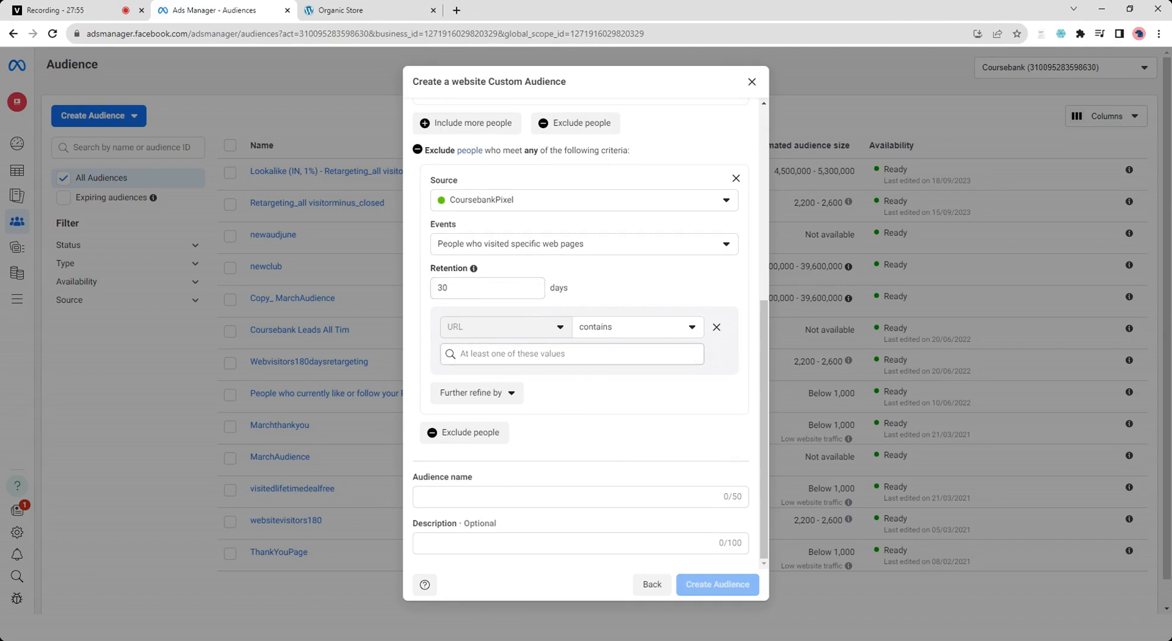
click(481, 289)
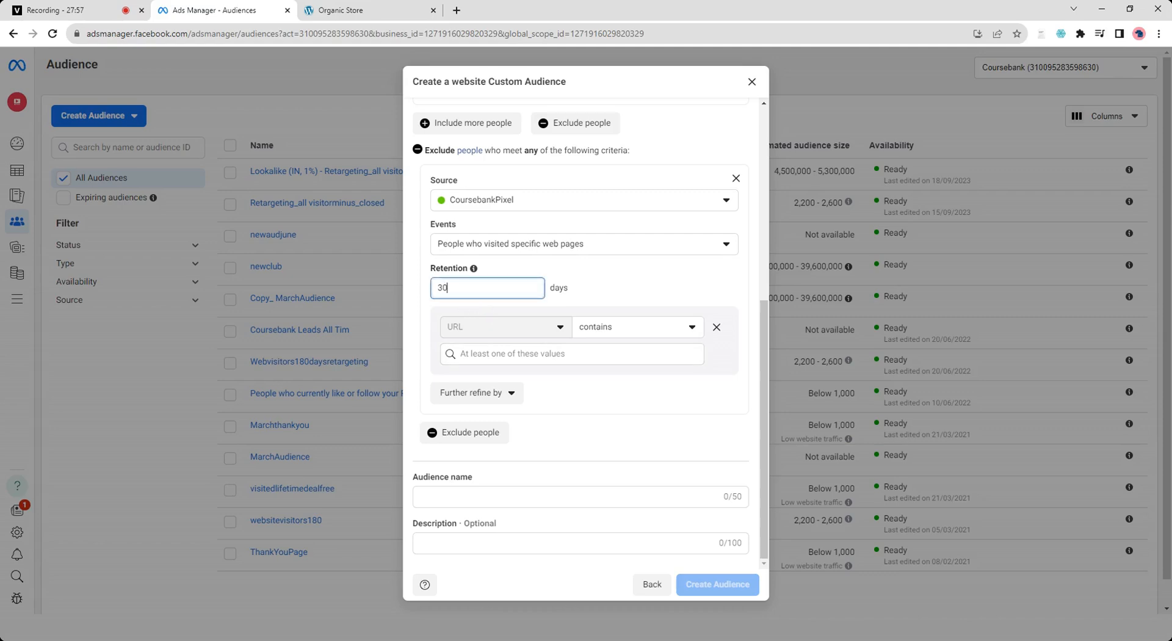
drag(454, 289, 416, 296)
click(354, 11)
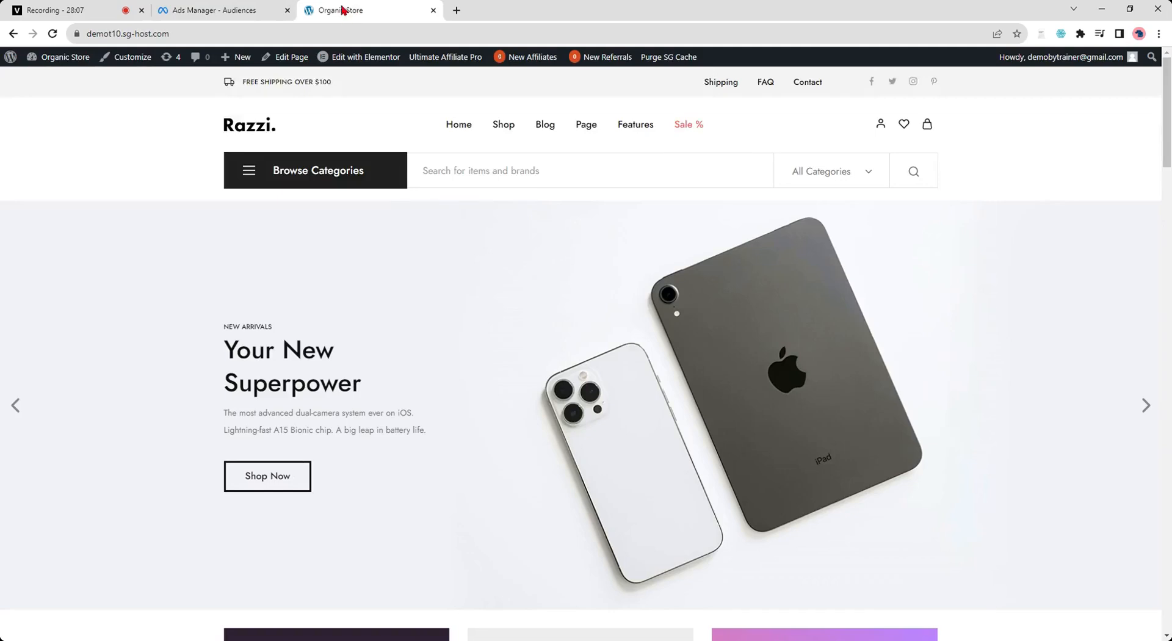
click(173, 37)
key(ctrl+c)
click(226, 10)
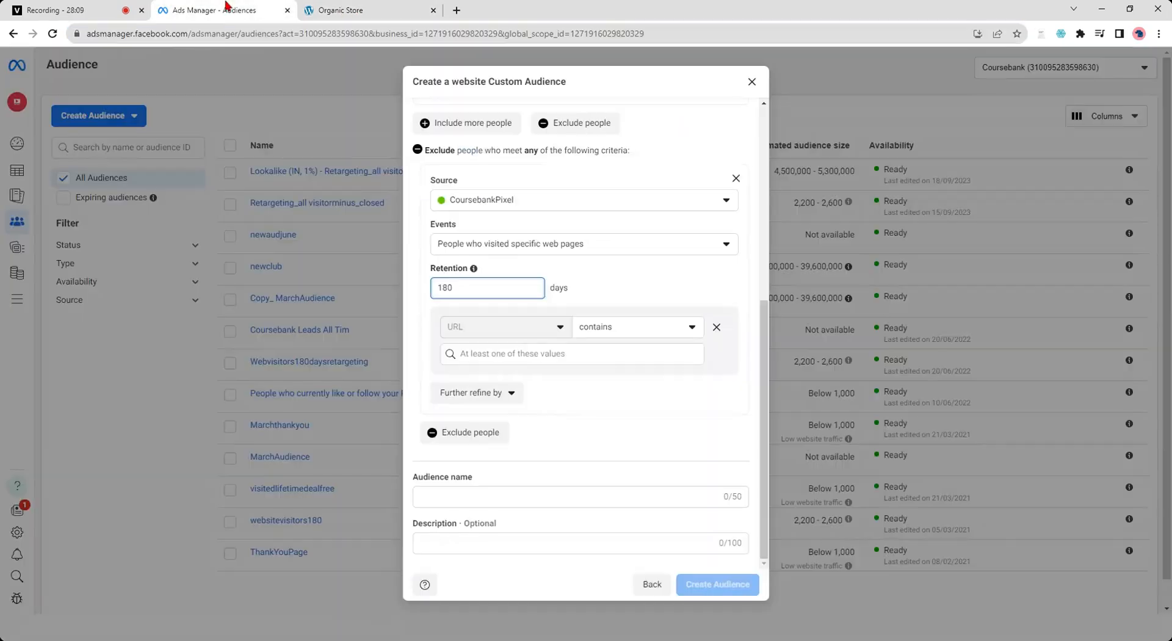
click(445, 354)
click(424, 8)
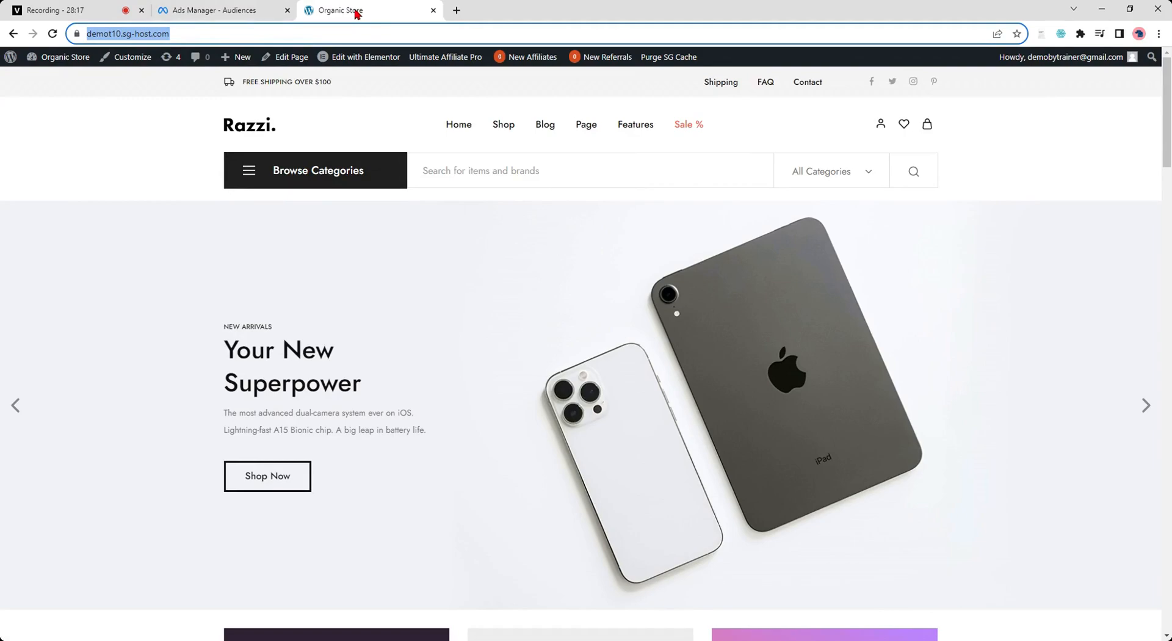
click(242, 9)
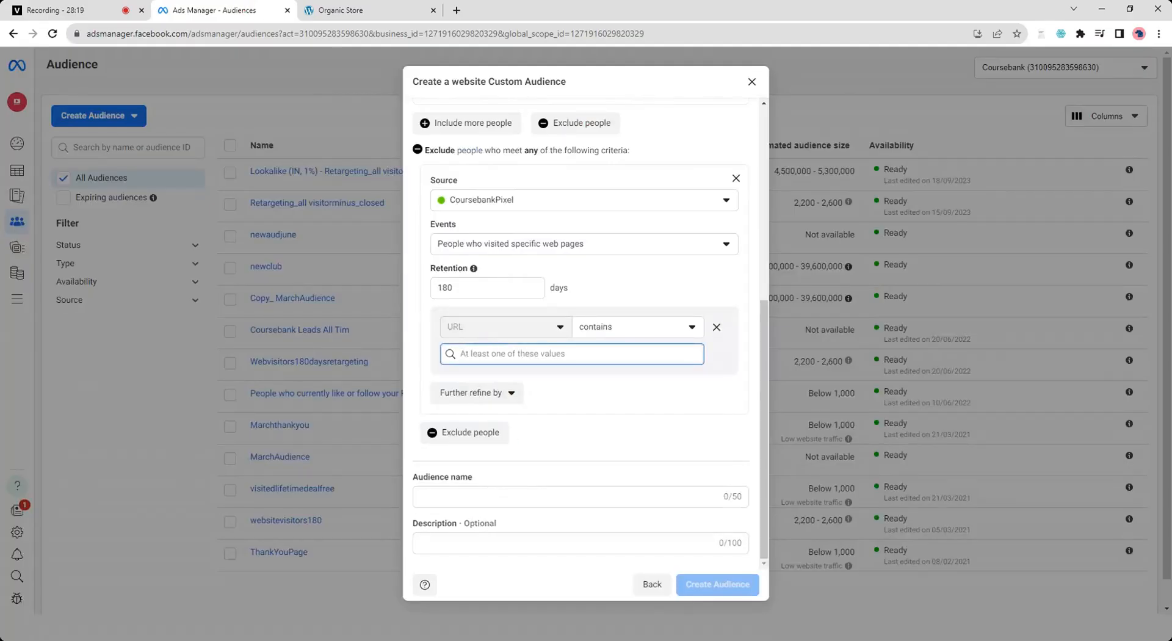
key(ctrl+v)
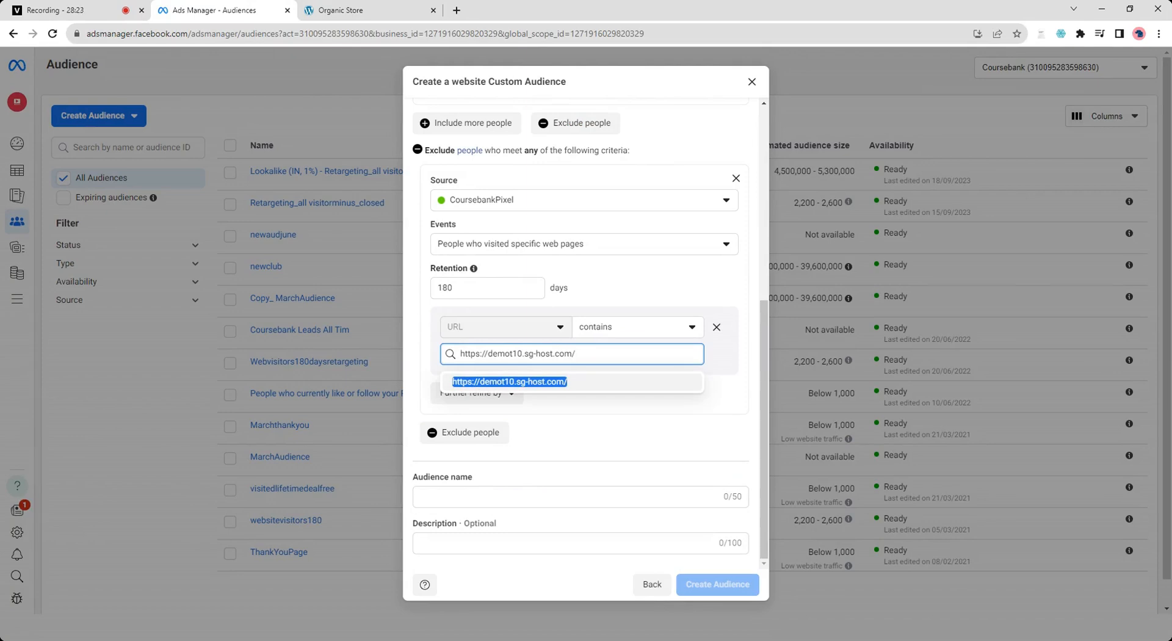
text(page/thank)
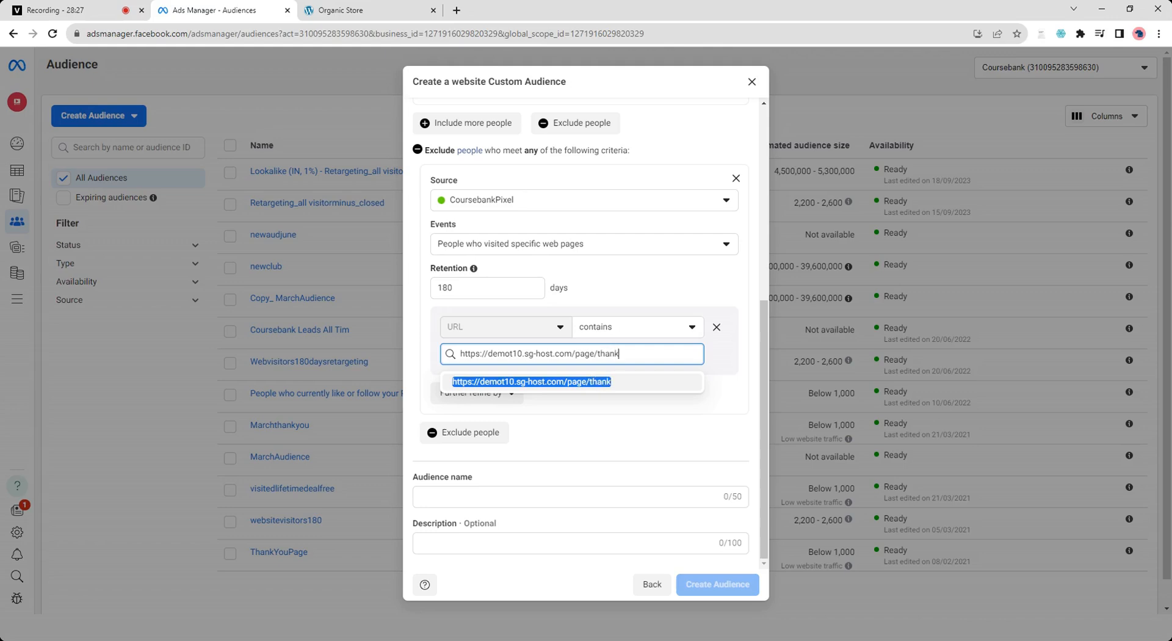
text(-you)
key(Return)
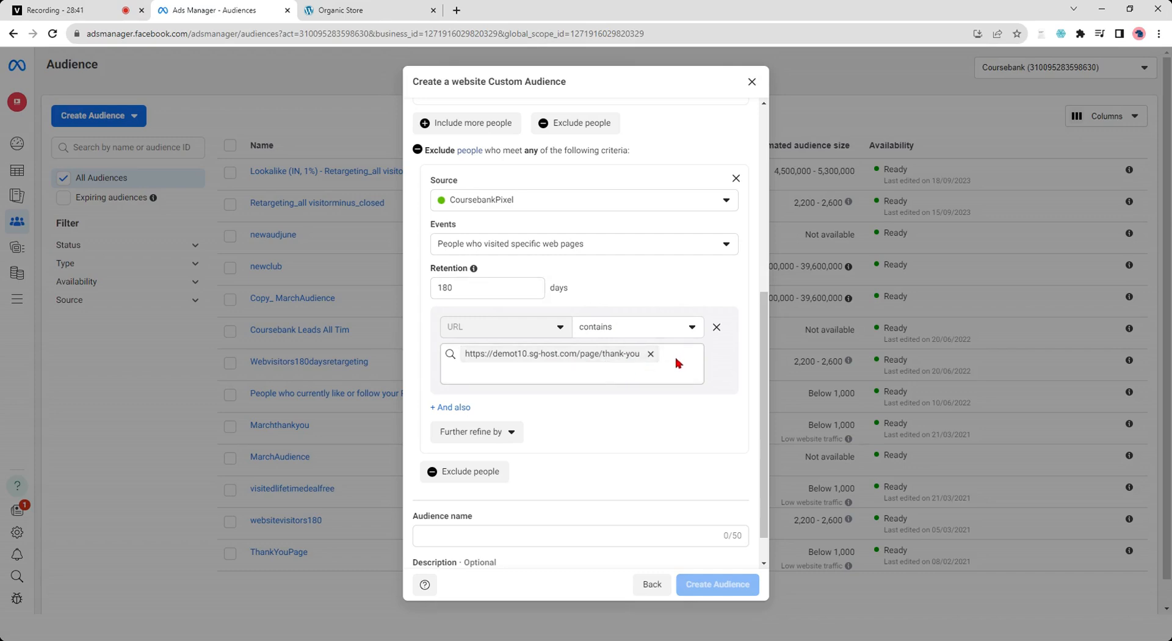
click(647, 329)
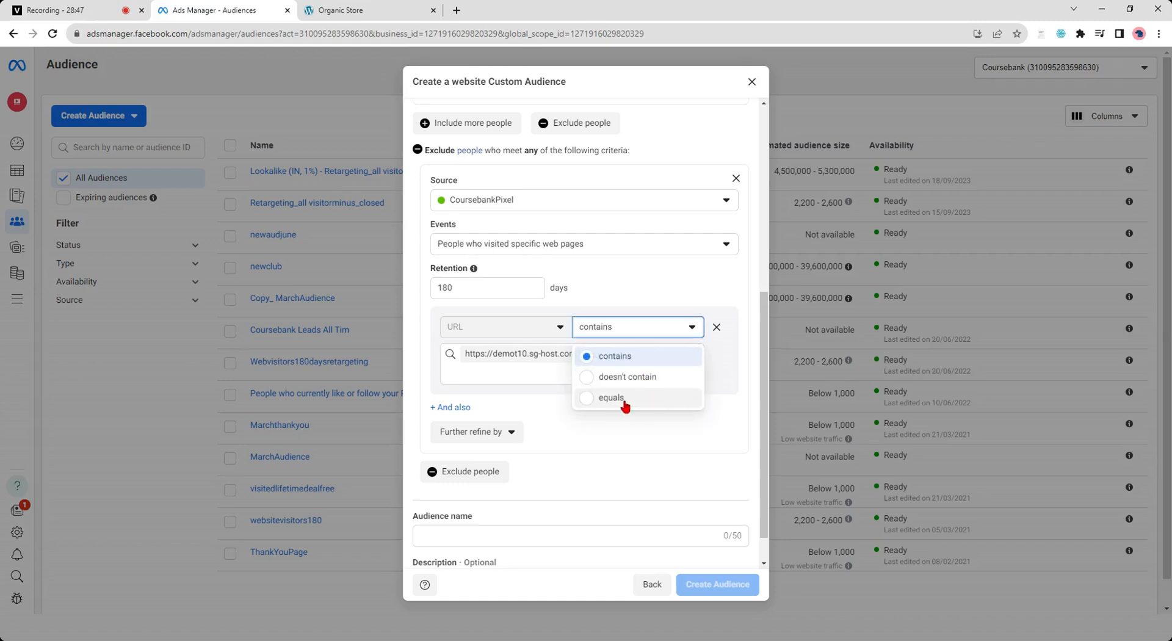
click(620, 357)
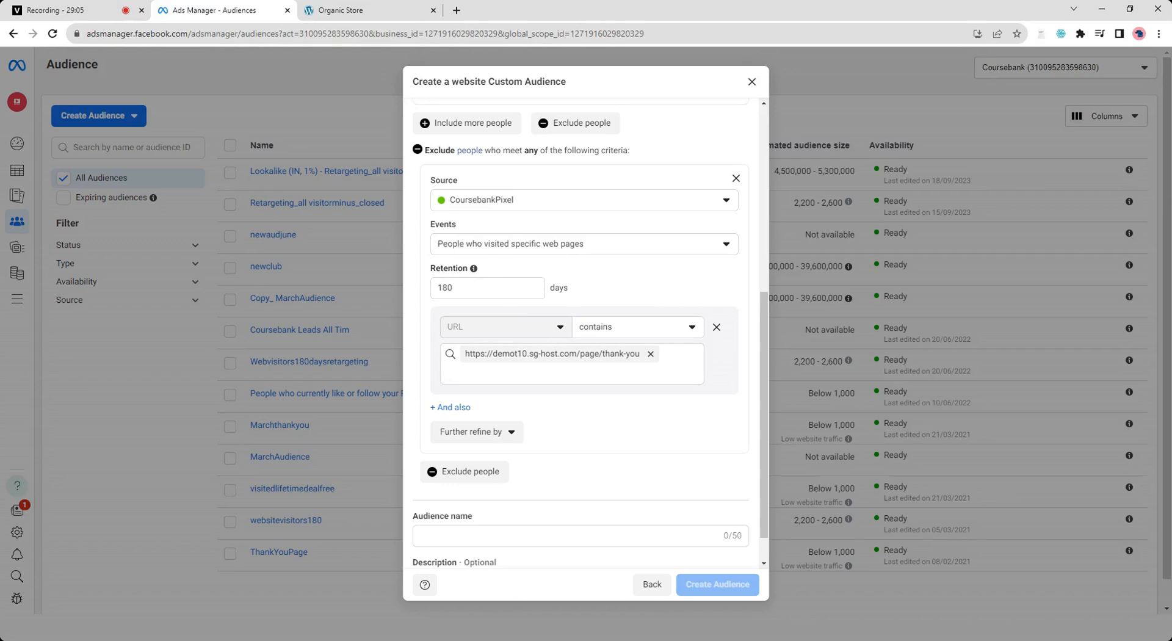
Step: Enter December as the audience name and go back to the custom audience source selection
scroll(613, 430, down, 1)
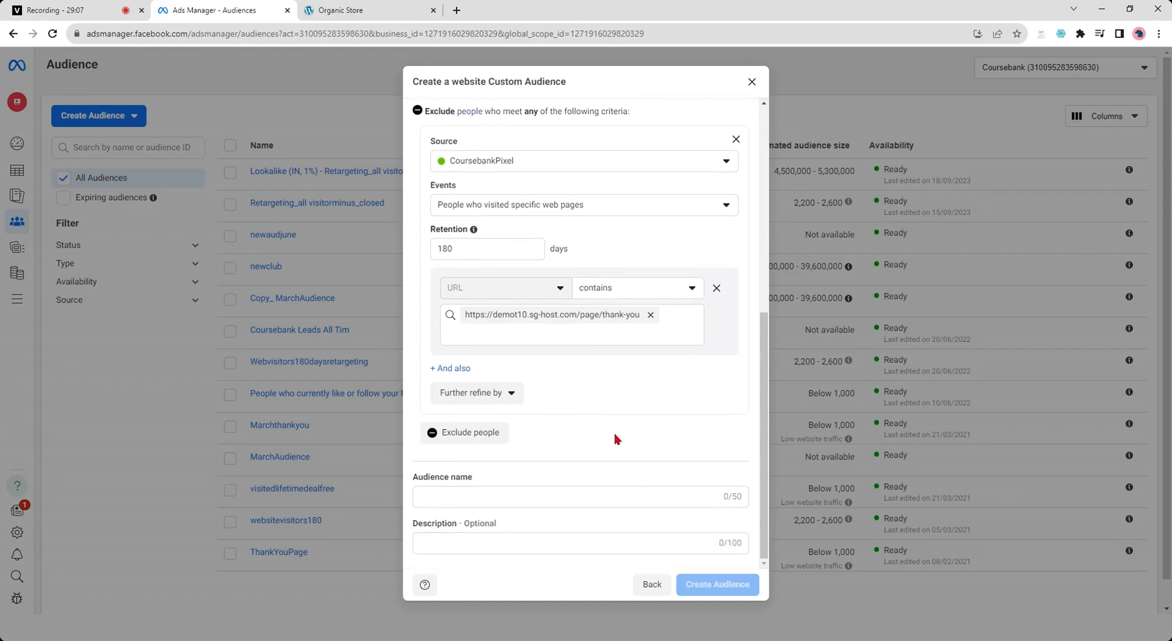
click(473, 506)
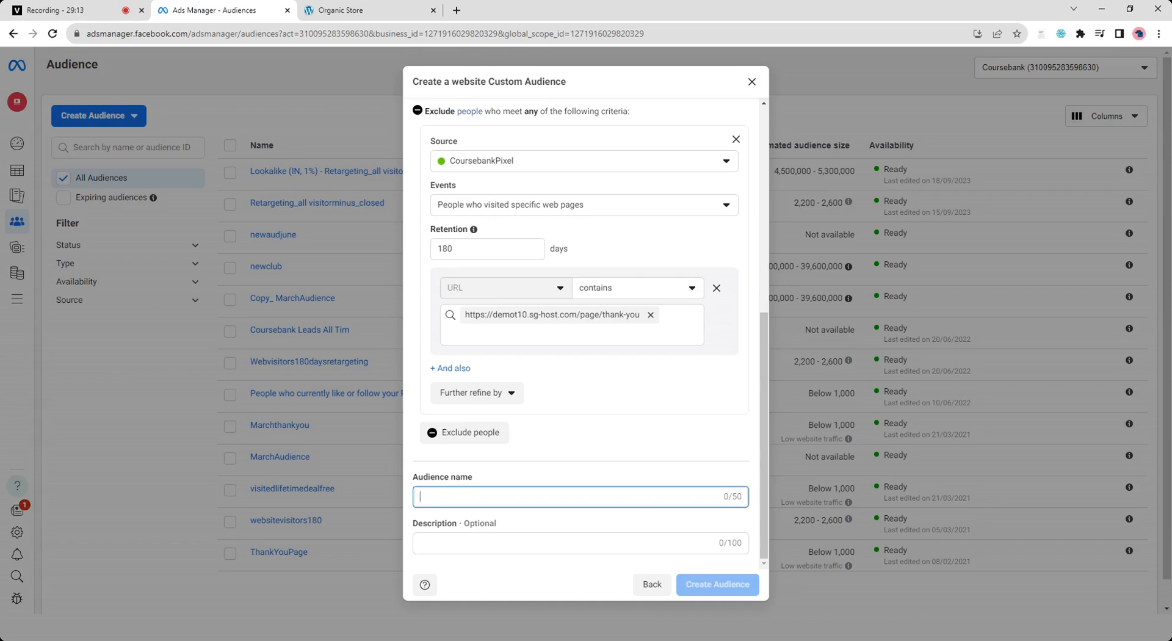
text(D)
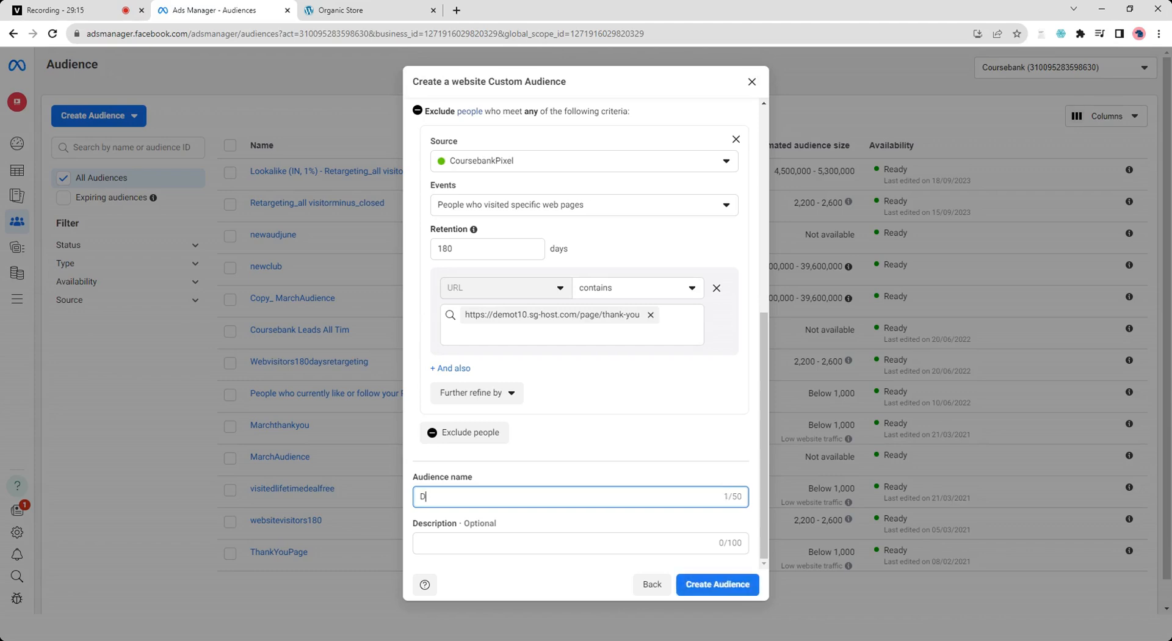
key(BackSpace)
text(Demos)
key(BackSpace)
key(BackSpace)
key(BackSpace)
text(cember)
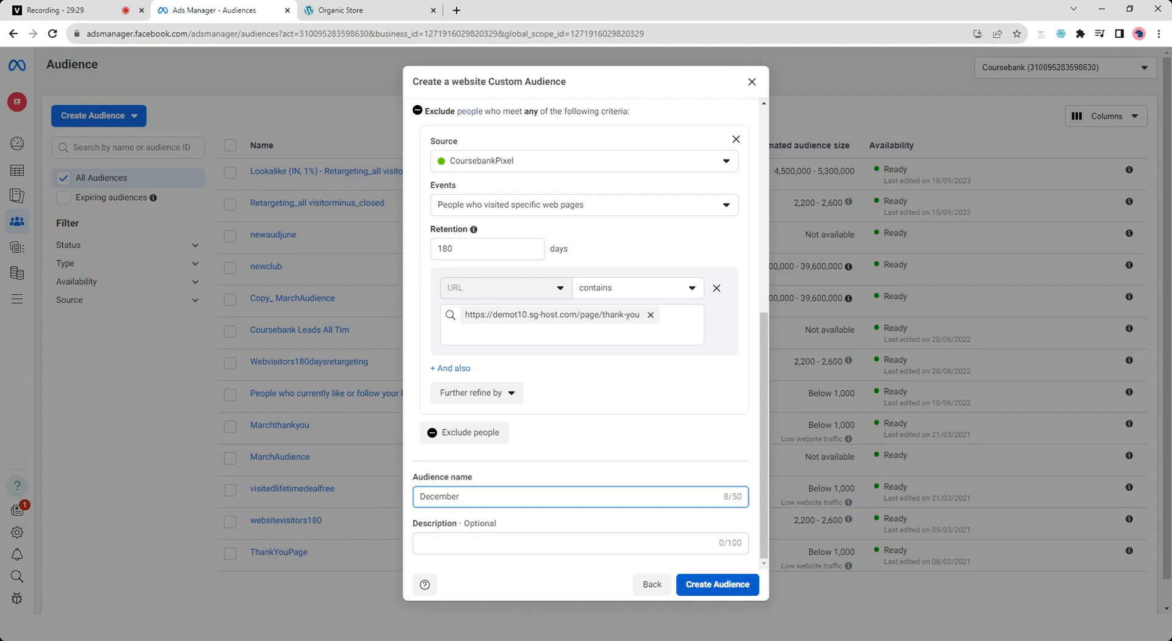
click(666, 585)
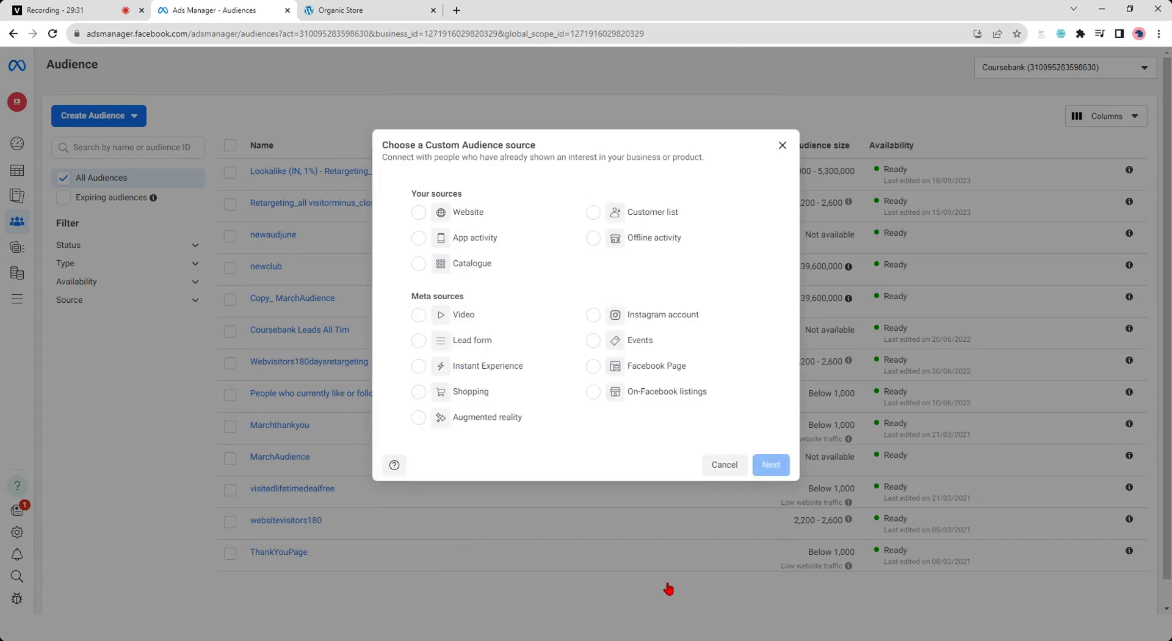